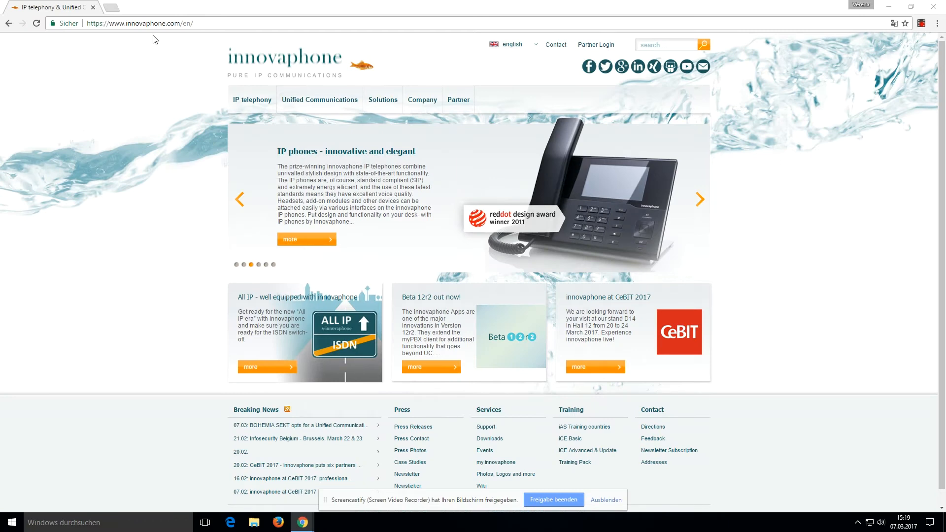
# - Load the IP800 admin page at 145.253.157.200 in a new browser tab
pyautogui.click(111, 9)
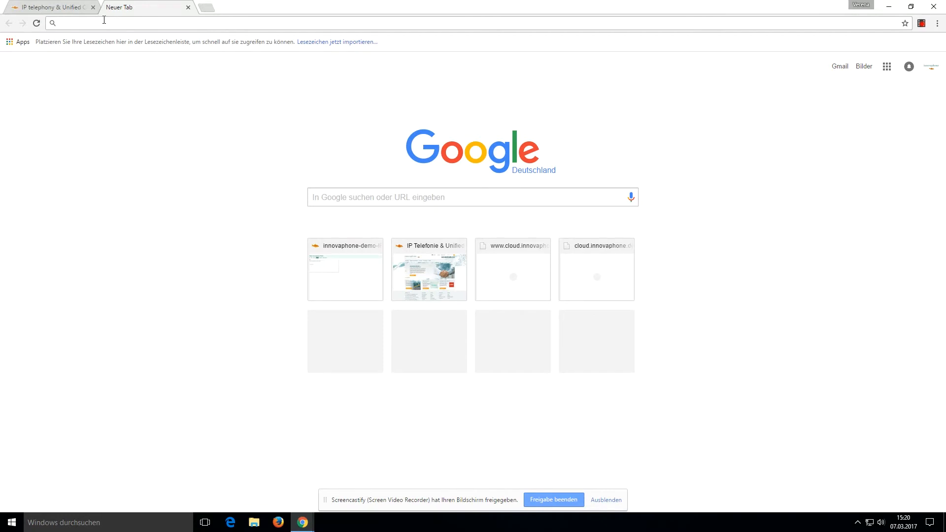
pyautogui.write('h')
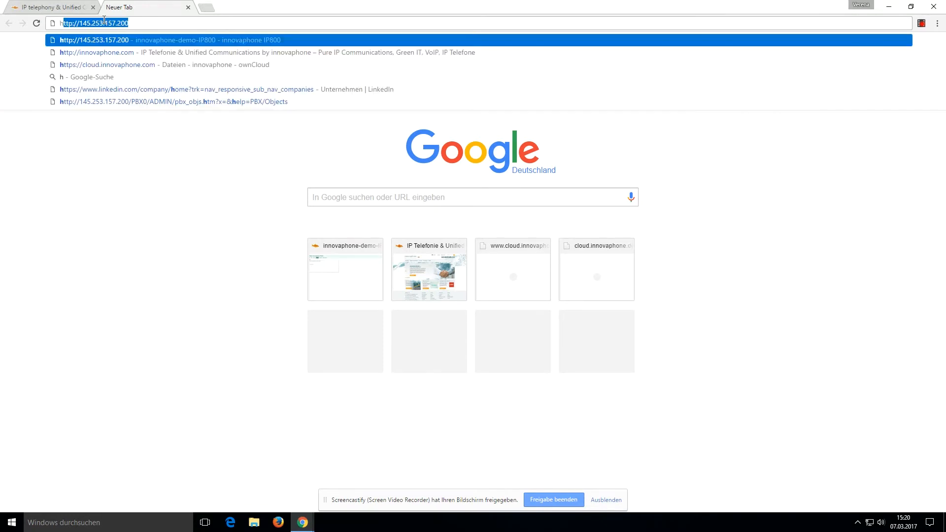
pyautogui.press('BackSpace')
pyautogui.press('BackSpace')
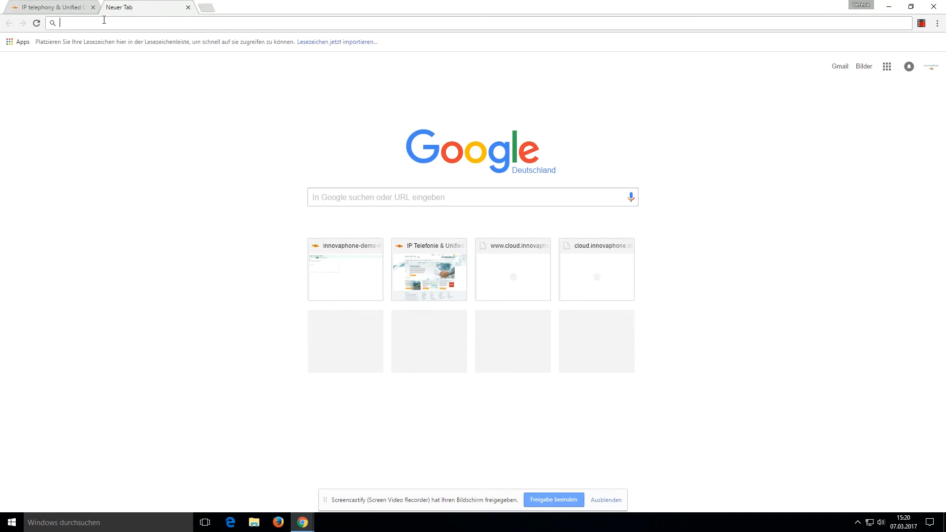
pyautogui.write('htt')
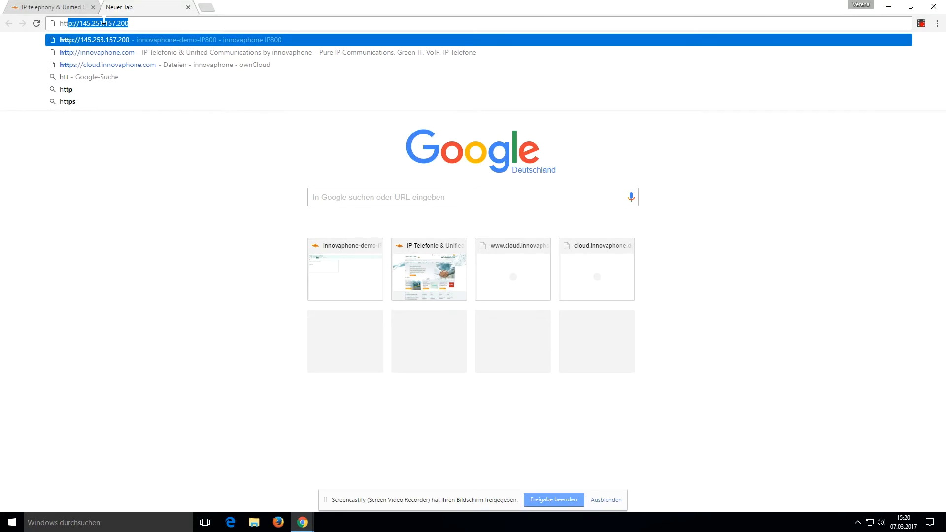
pyautogui.press('Return')
pyautogui.click(60, 23)
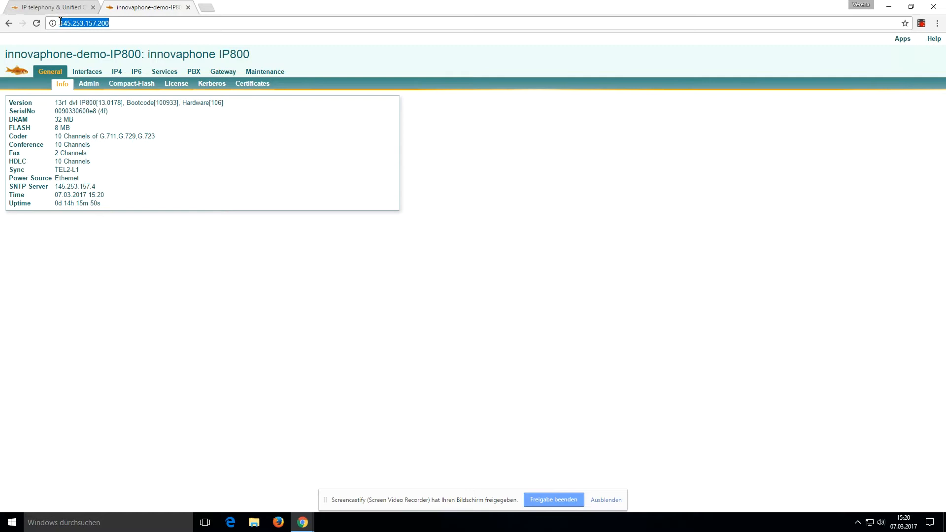
pyautogui.click(60, 23)
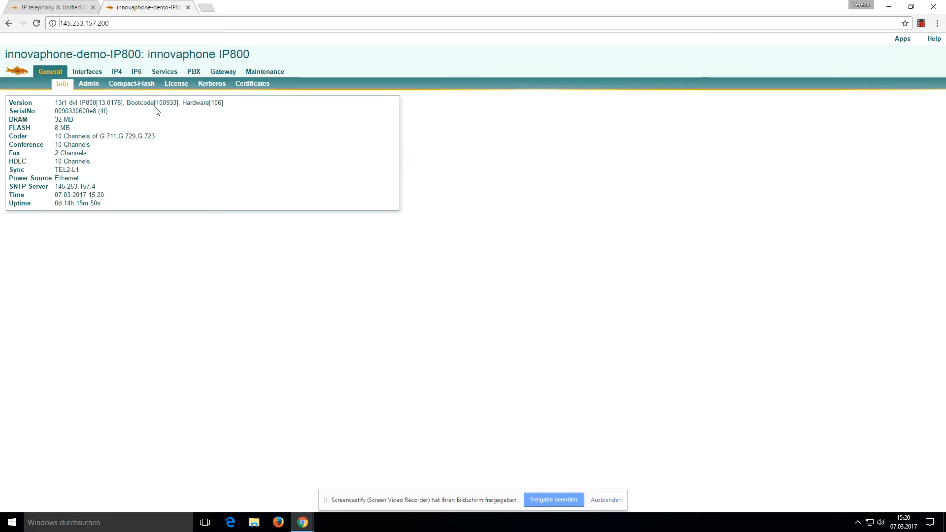
pyautogui.write('ht')
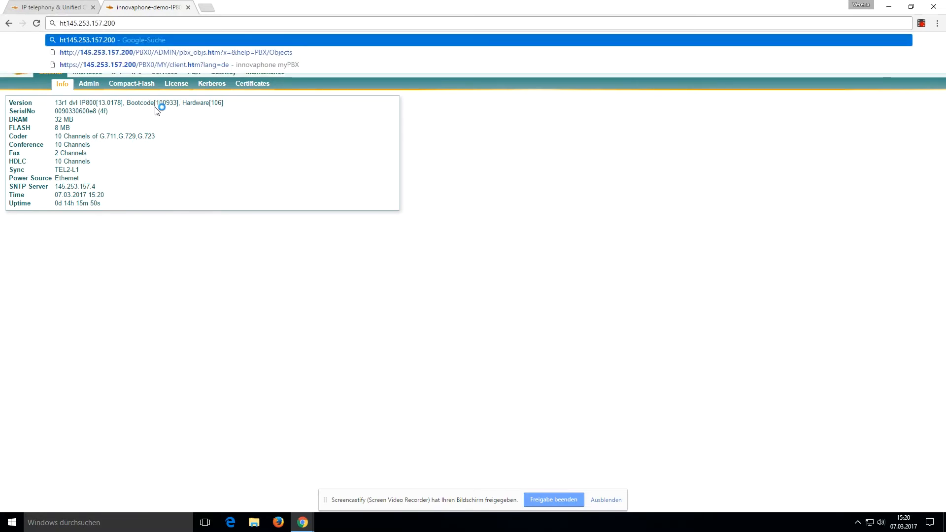
pyautogui.press('Down')
pyautogui.press('Down')
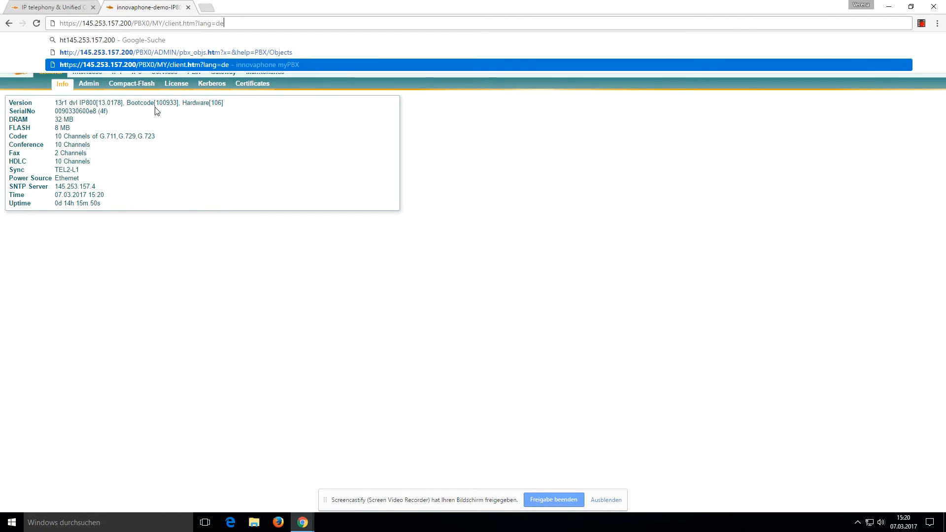
pyautogui.press('BackSpace')
pyautogui.press('BackSpace')
pyautogui.press('BackSpace')
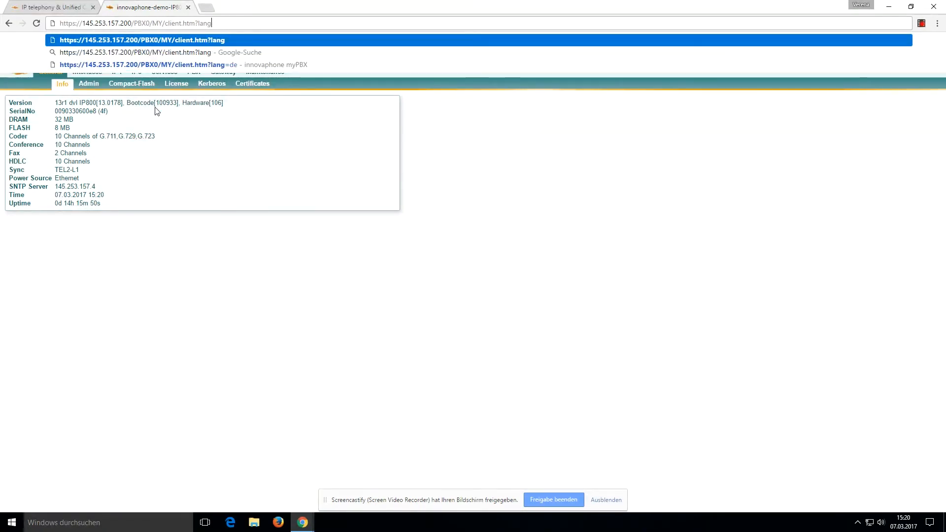
pyautogui.press('BackSpace')
pyautogui.press('BackSpace')
pyautogui.press('BackSpace')
pyautogui.press('BackSpace')
pyautogui.press('BackSpace')
pyautogui.press('BackSpace')
pyautogui.press('BackSpace')
pyautogui.press('BackSpace')
pyautogui.press('BackSpace')
pyautogui.press('BackSpace')
pyautogui.press('BackSpace')
pyautogui.press('BackSpace')
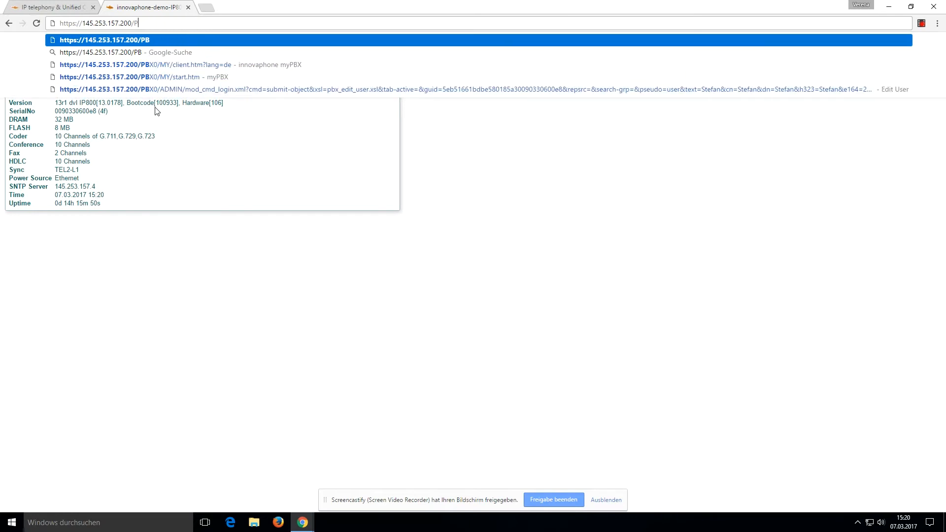
pyautogui.press('BackSpace')
pyautogui.press('Return')
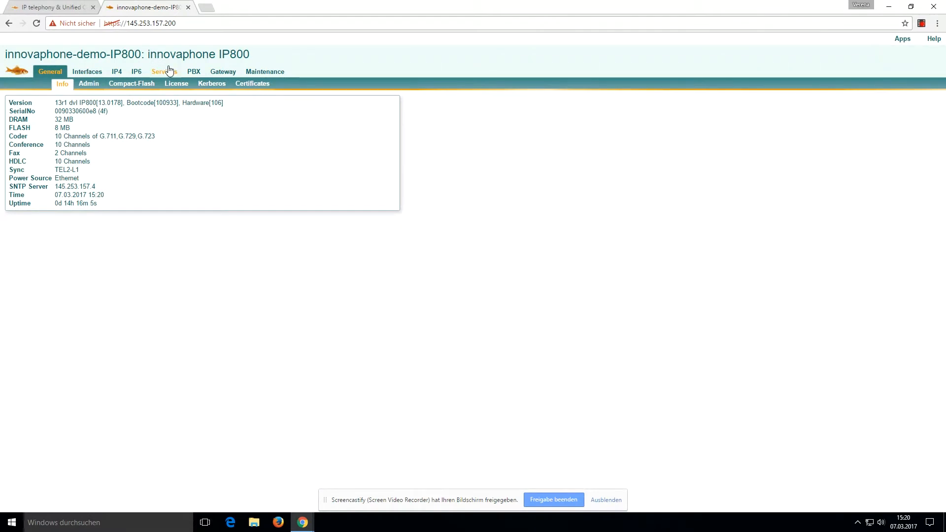
# - Show the list of existing PBX objects under PBX > Objects
pyautogui.click(192, 73)
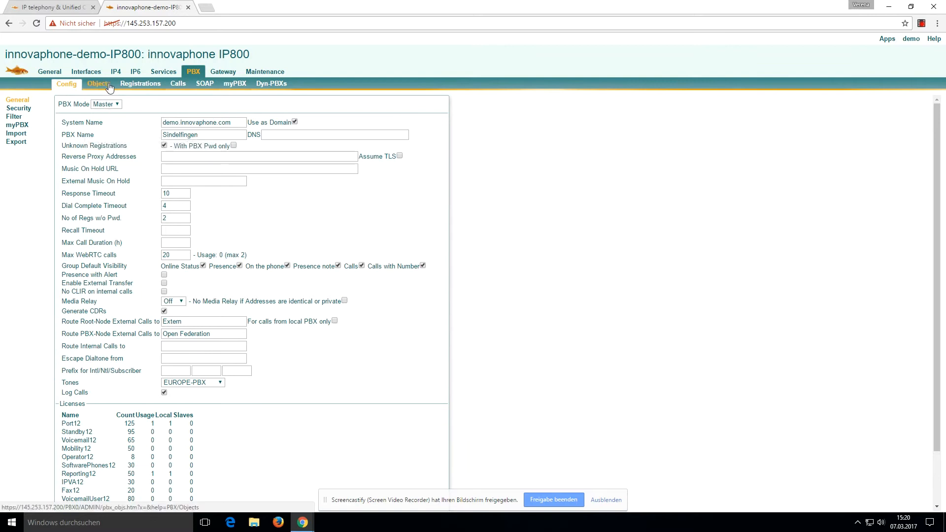
pyautogui.click(102, 84)
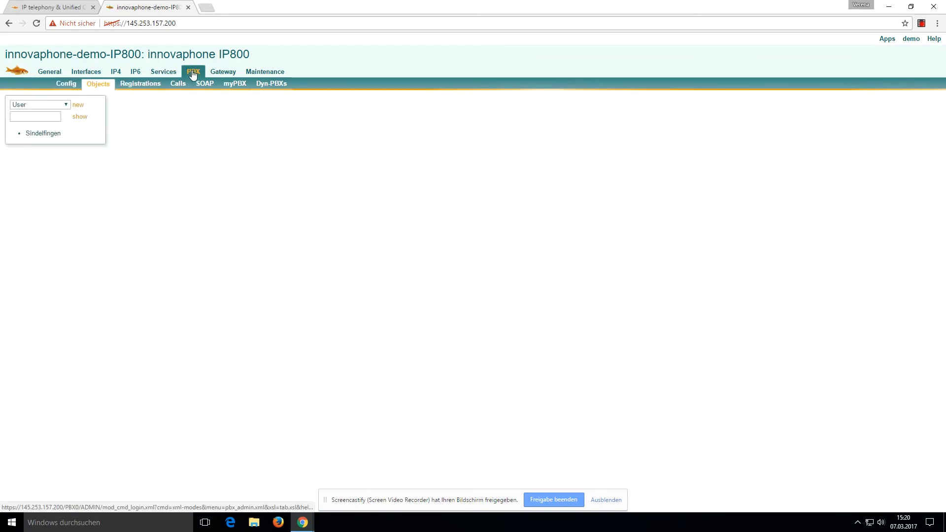
pyautogui.click(80, 119)
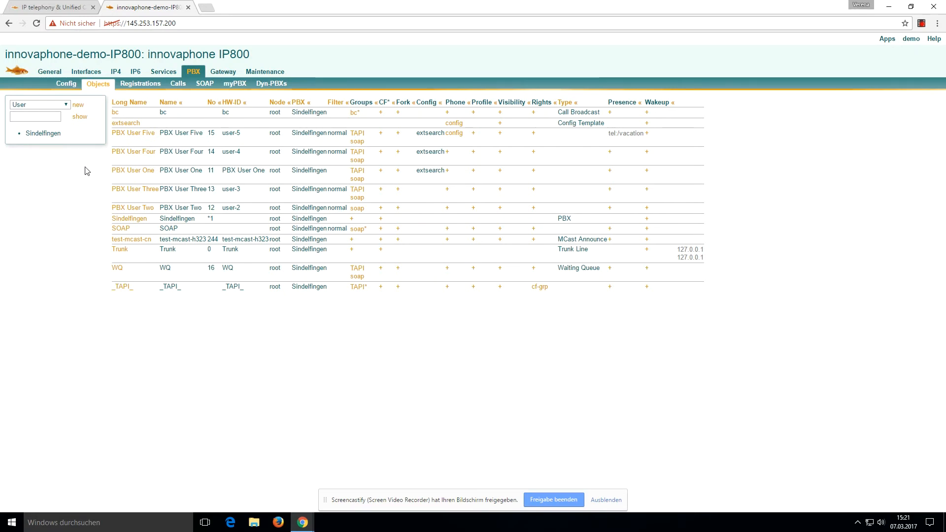
# - Fill a new user with Stefan as description, long name, display name and name, number 20 and a password
pyautogui.click(78, 106)
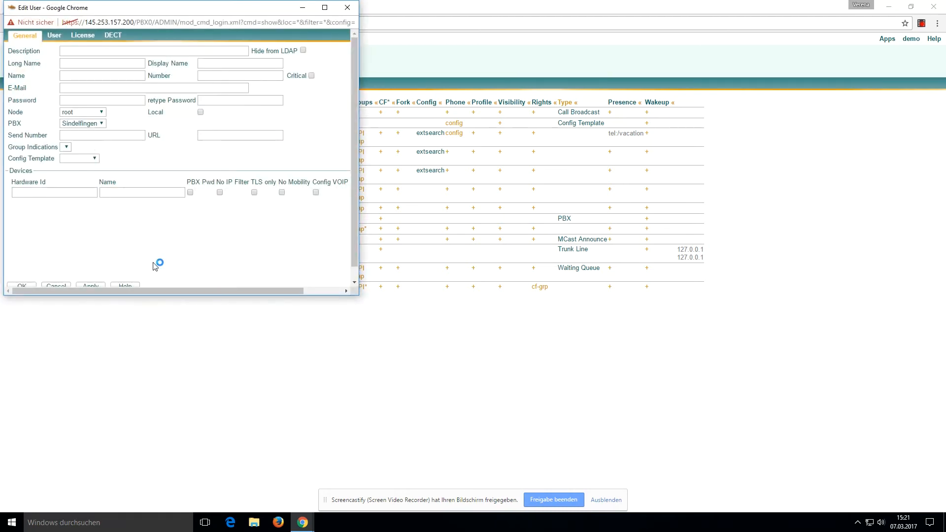
pyautogui.click(71, 51)
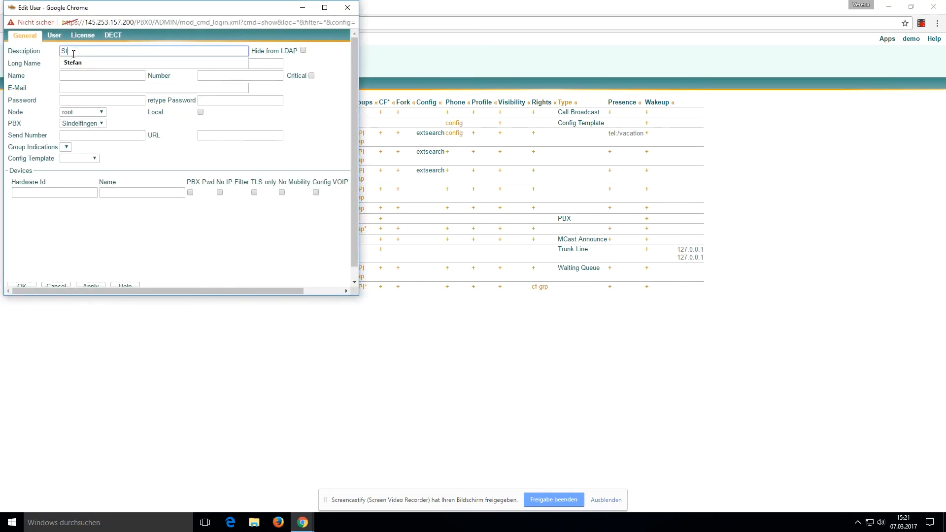
pyautogui.press('Tab')
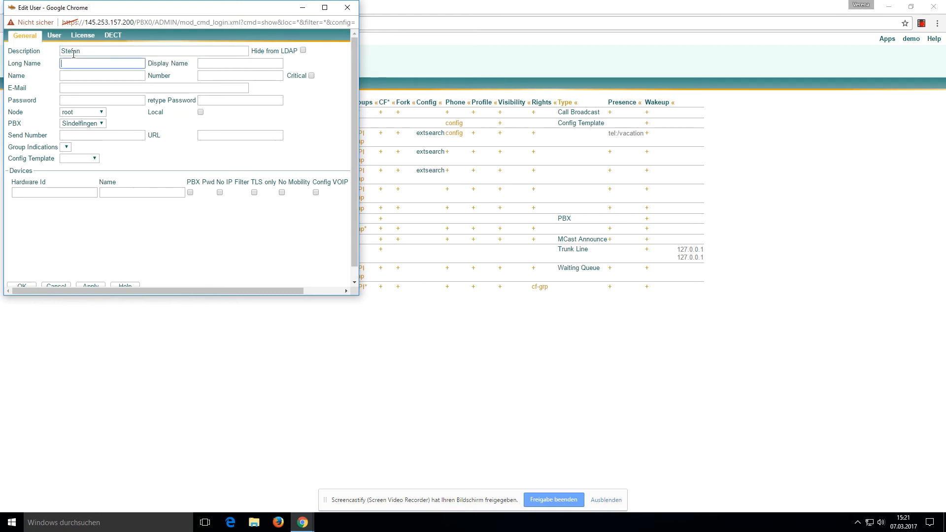
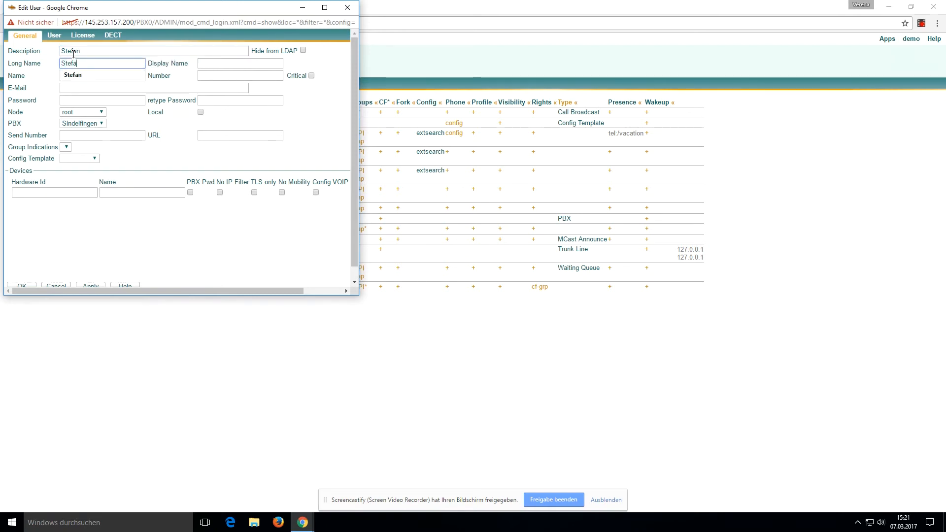
pyautogui.press('Tab')
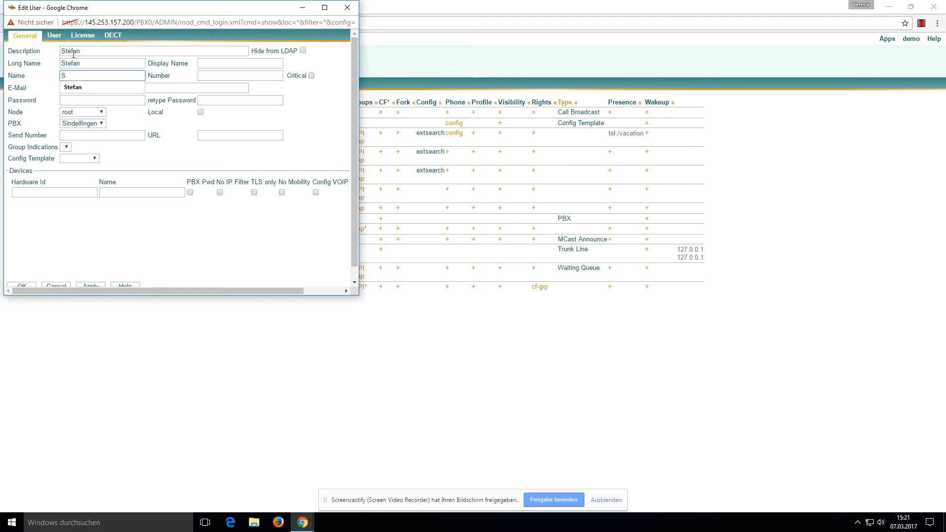
pyautogui.press('Tab')
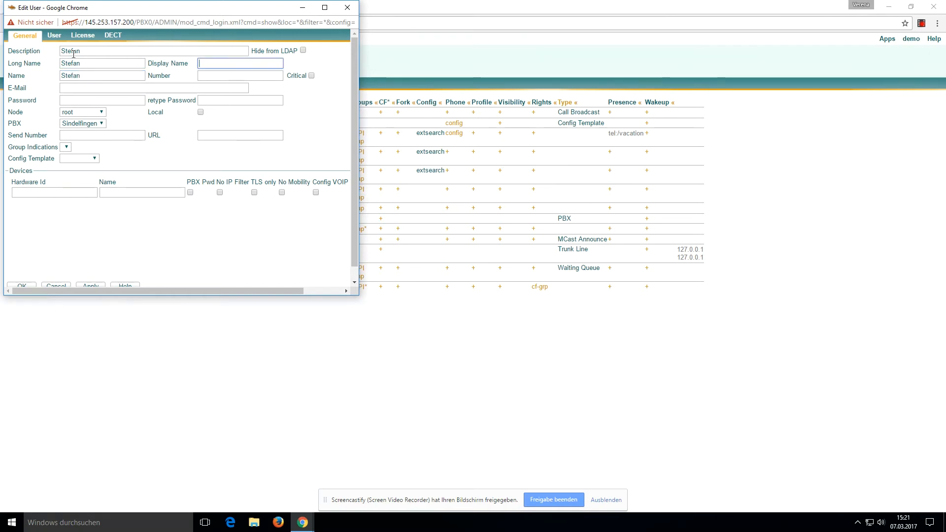
pyautogui.press('Tab')
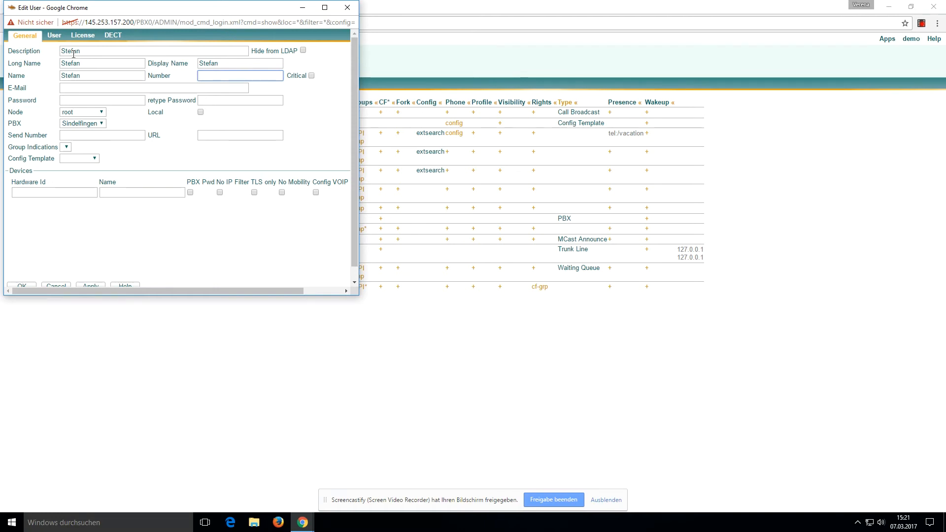
pyautogui.press('Tab')
pyautogui.press('Tab')
pyautogui.press('Tab')
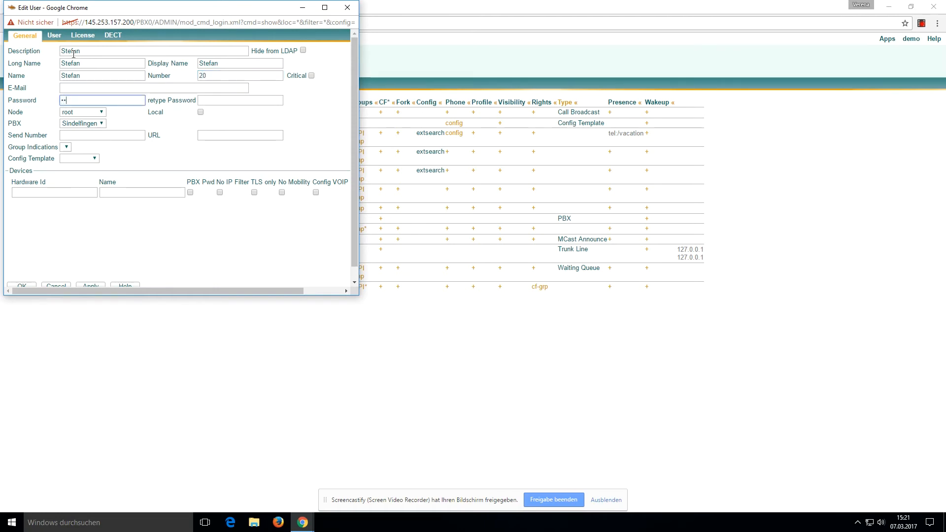
pyautogui.press('Tab')
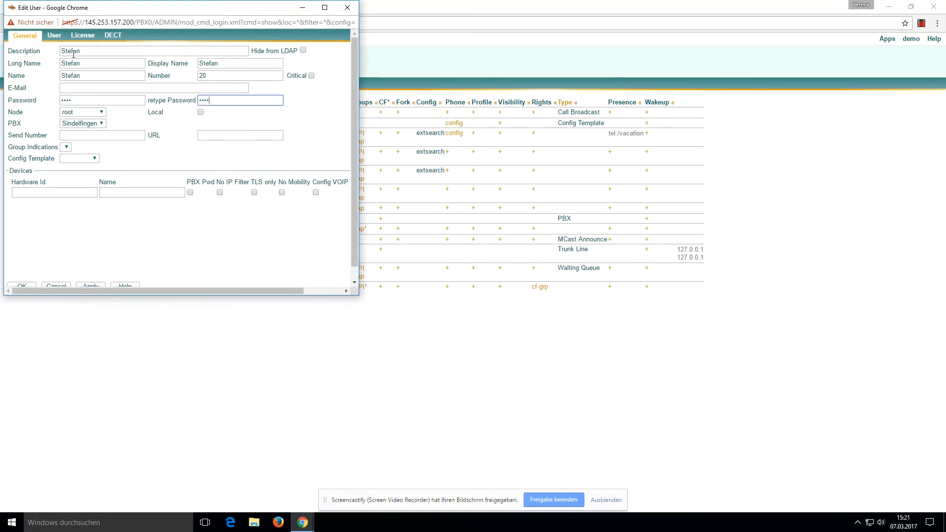
pyautogui.press('Tab')
pyautogui.press('Tab')
pyautogui.press('Tab')
pyautogui.press('Tab')
pyautogui.press('Tab')
pyautogui.press('Tab')
pyautogui.press('Tab')
pyautogui.press('Tab')
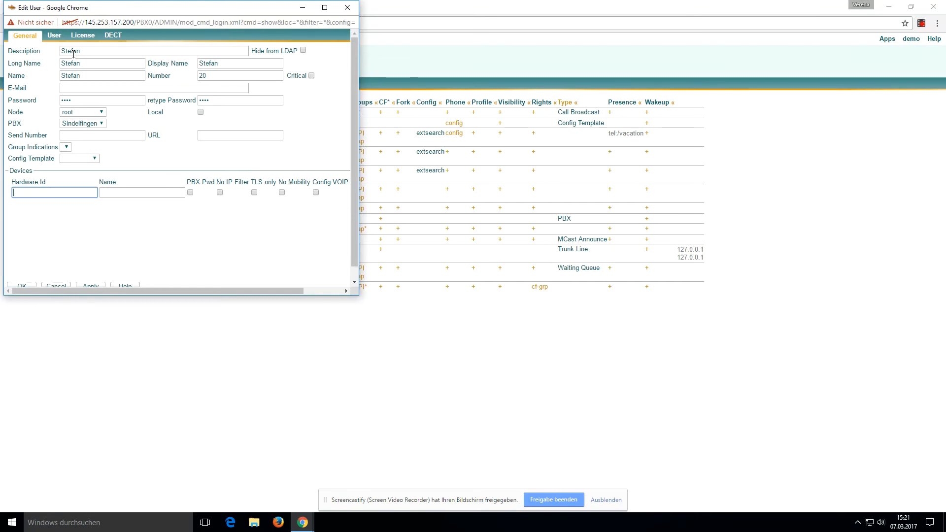
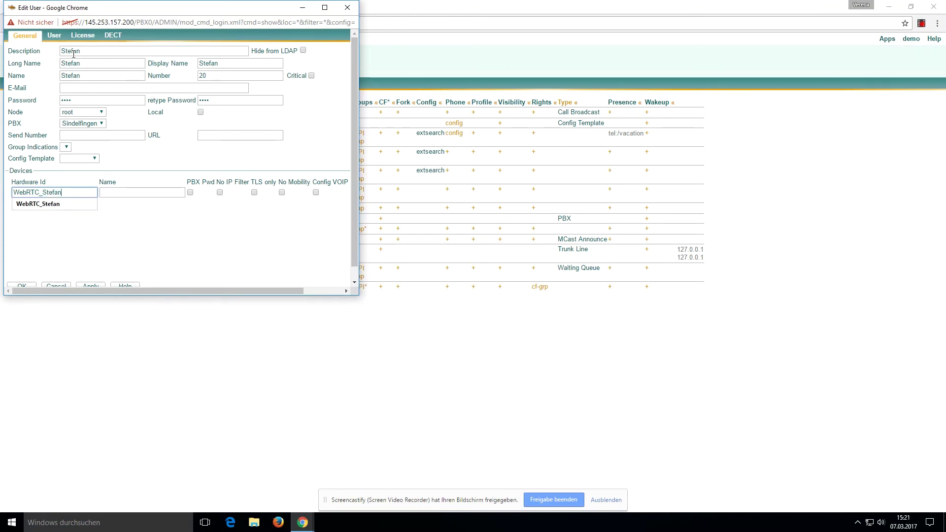
# - Add device WebRTC_Stefan named WebRTC with Config VOIP enabled and apply Stefan's settings
pyautogui.press('Down')
pyautogui.press('Tab')
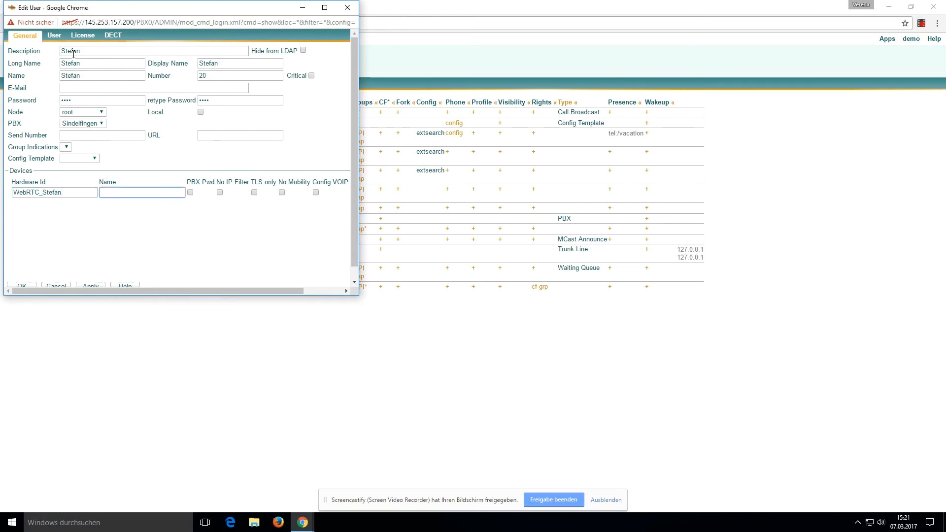
pyautogui.write('WebRT')
pyautogui.write('C')
pyautogui.click(316, 193)
pyautogui.scroll(-1, 312, 234)
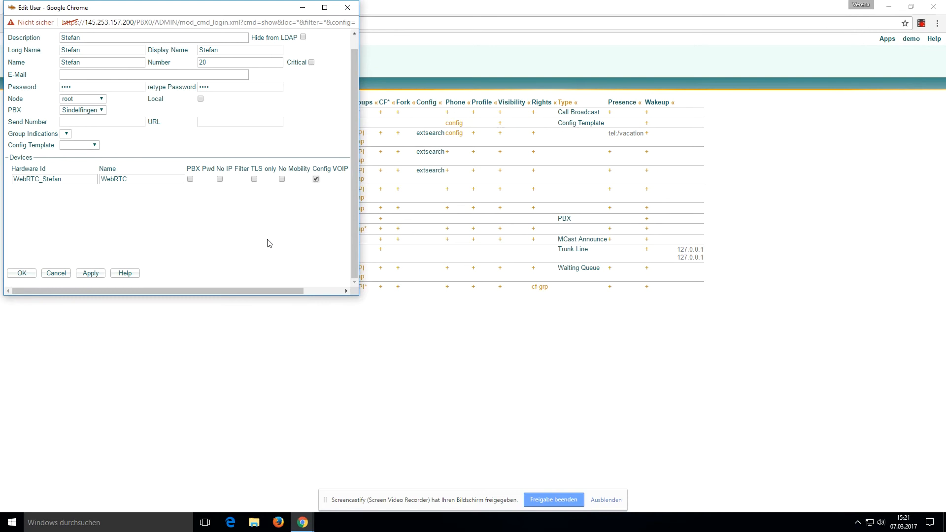
pyautogui.click(90, 274)
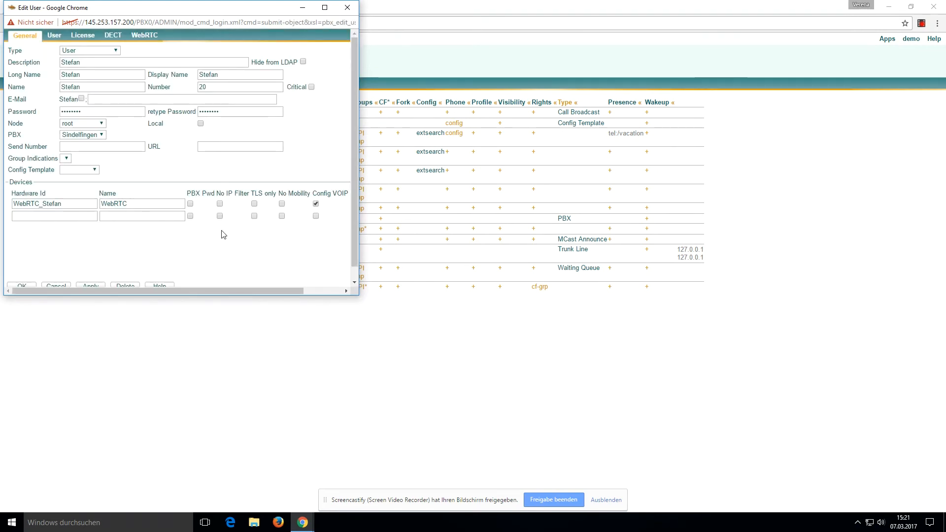
# - Grant Stefan the UC license and apply it
pyautogui.click(80, 36)
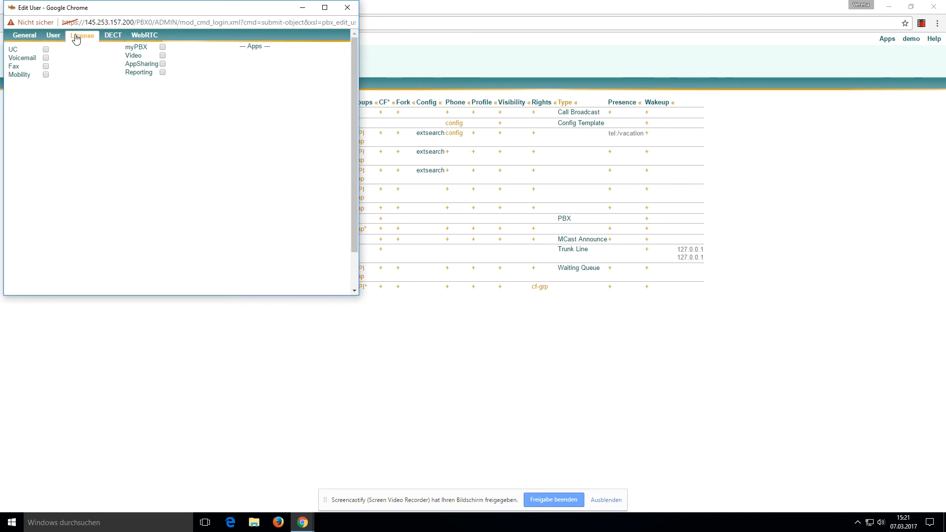
pyautogui.click(46, 50)
pyautogui.scroll(-3, 104, 213)
pyautogui.click(90, 280)
# - Set Stefan's registration type to WebRTC and save the user record
pyautogui.click(144, 35)
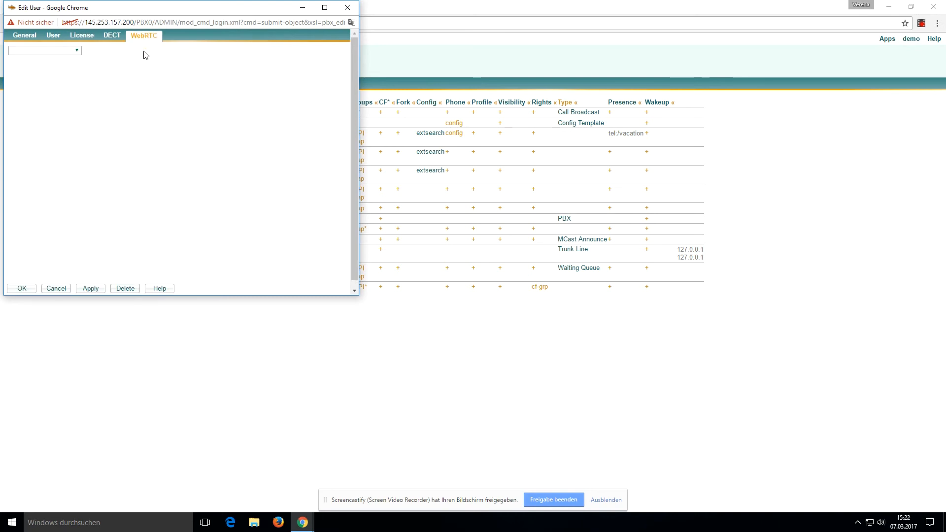
pyautogui.click(77, 51)
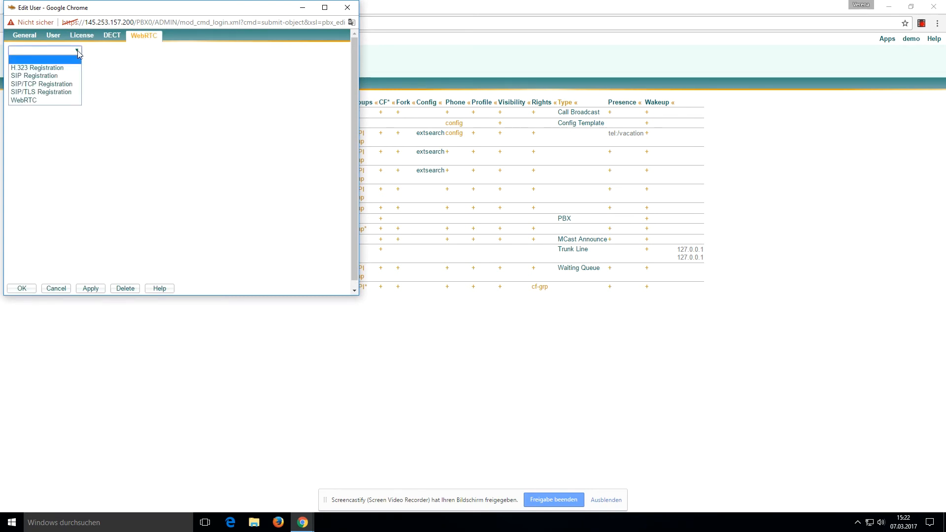
pyautogui.click(34, 101)
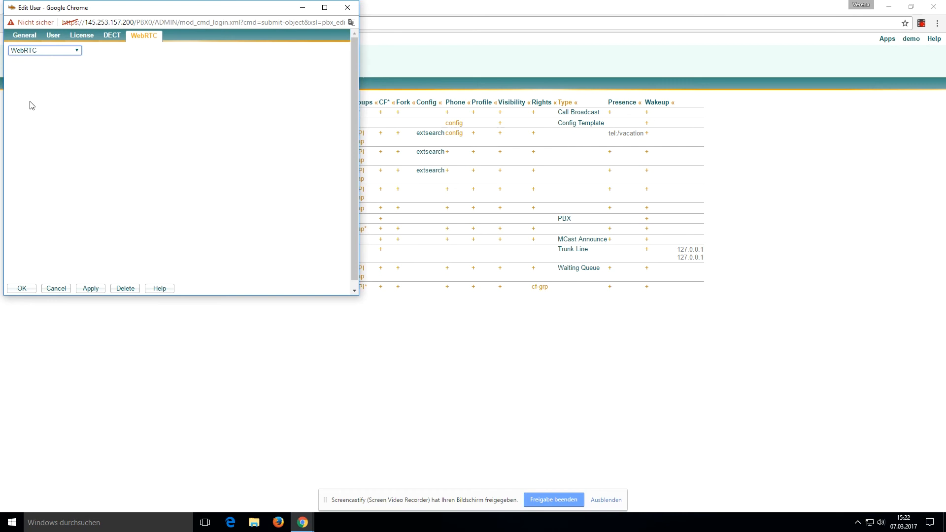
pyautogui.click(19, 289)
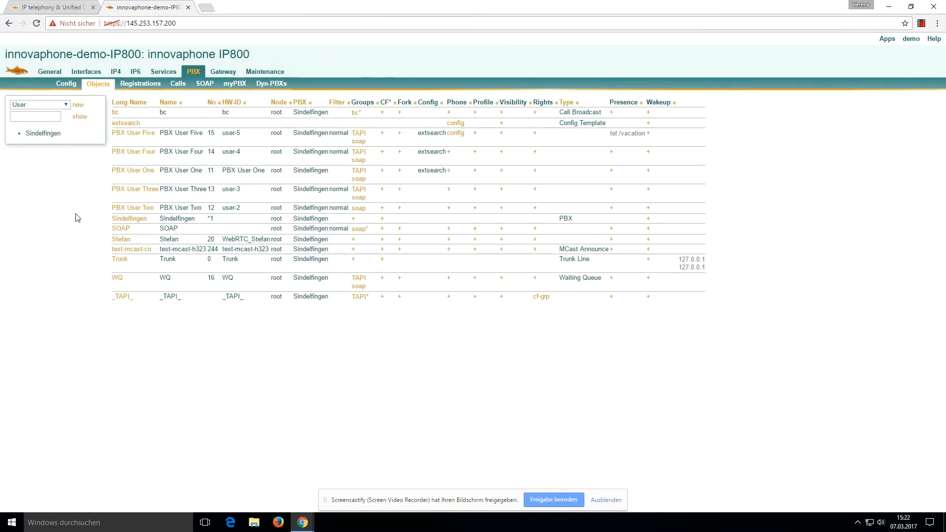
# - Fill a new user with Lars as description, long name, display name and name, number 21 and a password
pyautogui.click(80, 105)
pyautogui.click(73, 51)
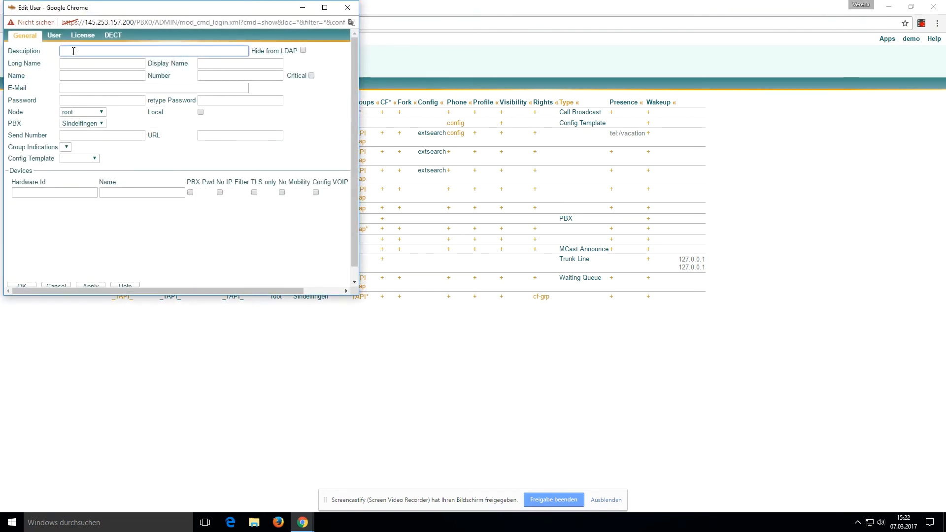
pyautogui.write('Lars')
pyautogui.press('Tab')
pyautogui.write('L')
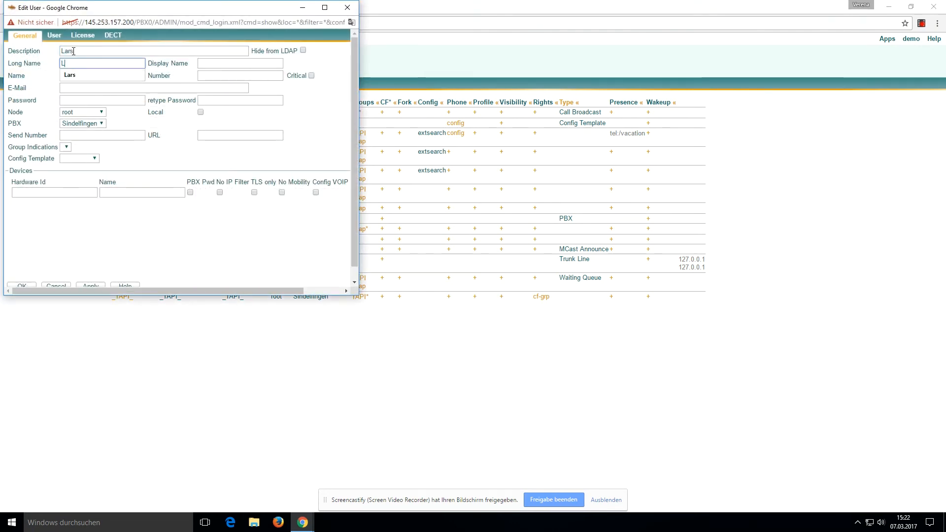
pyautogui.write('ars')
pyautogui.press('Tab')
pyautogui.write('Lars')
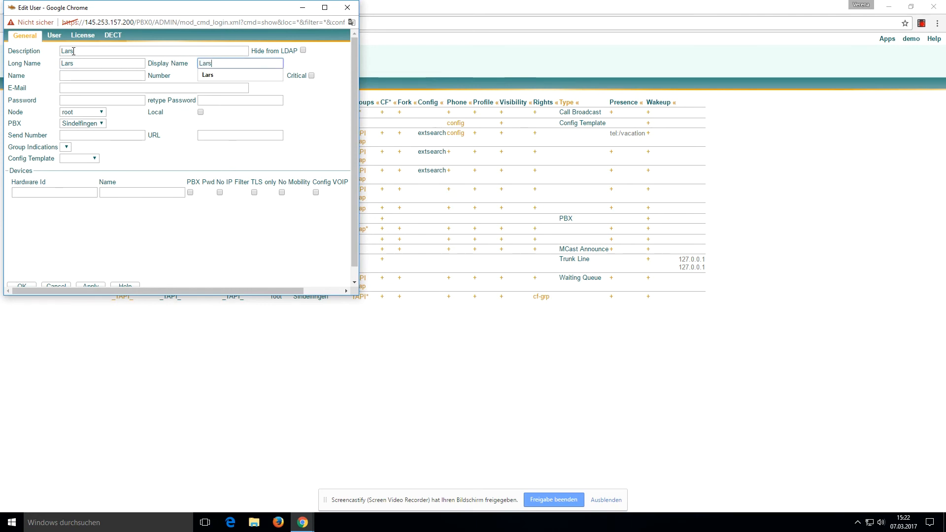
pyautogui.press('Tab')
pyautogui.write('L')
pyautogui.press('Tab')
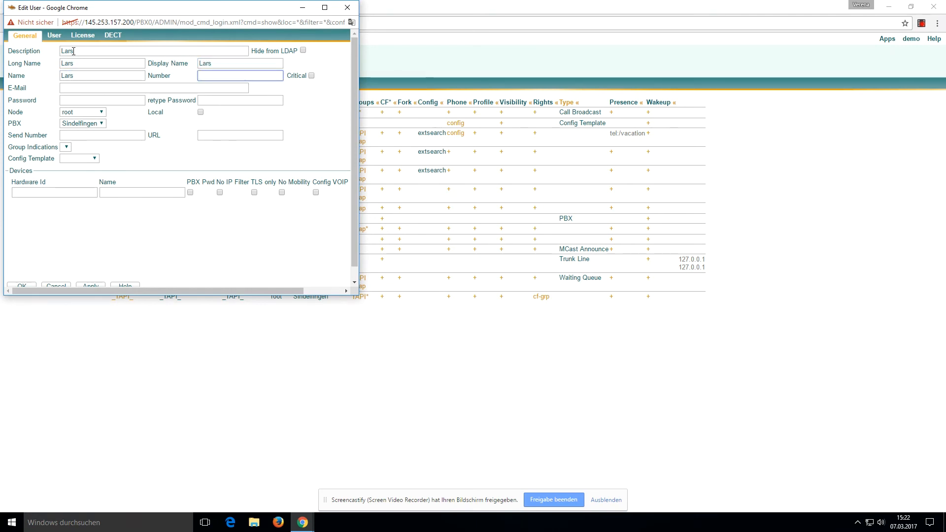
pyautogui.write('21')
pyautogui.press('Tab')
pyautogui.press('Tab')
pyautogui.press('Tab')
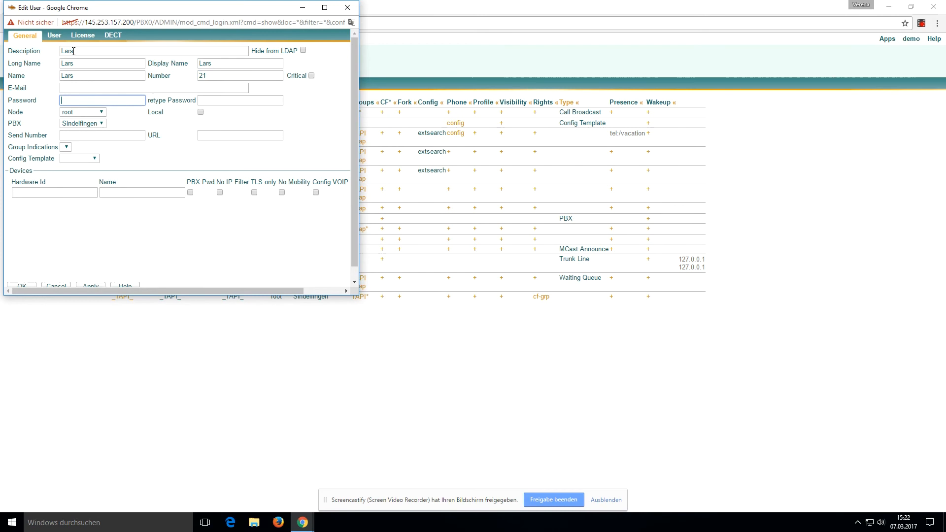
pyautogui.press('Tab')
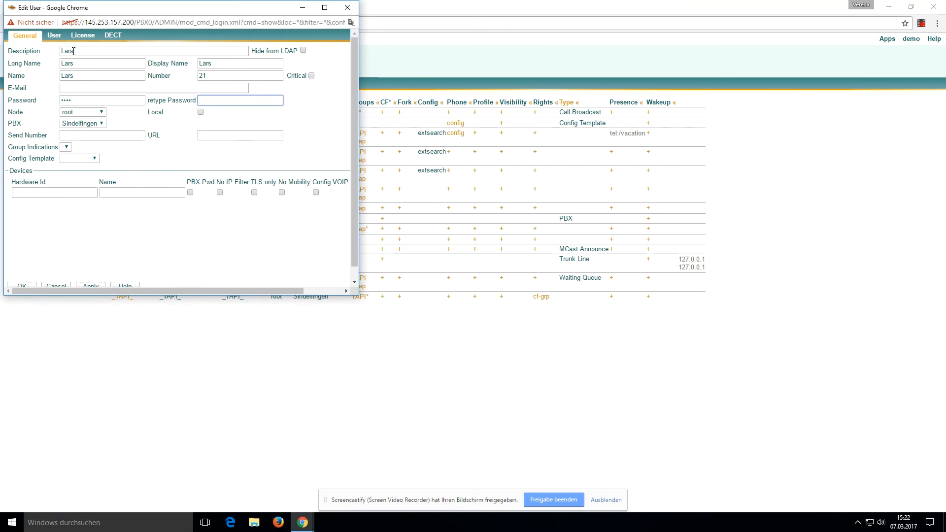
pyautogui.press('Tab')
pyautogui.press('Tab')
pyautogui.press('Tab')
pyautogui.press('Tab')
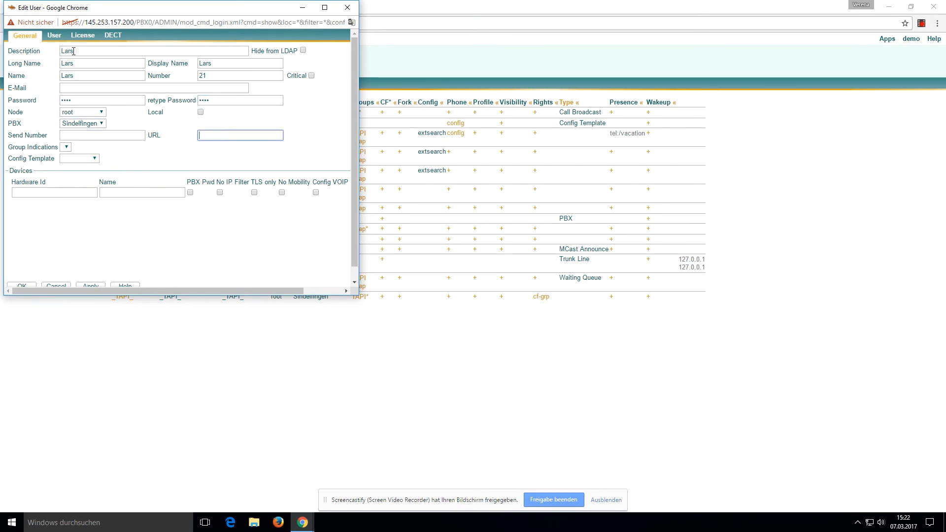
pyautogui.press('Tab')
pyautogui.press('Tab')
pyautogui.press('Tab')
pyautogui.write('WebR')
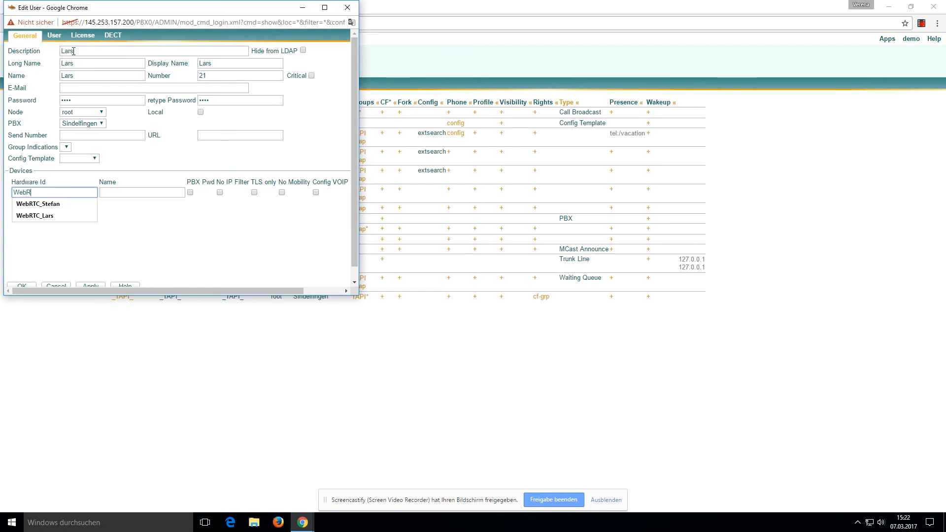
pyautogui.write('TC_Lars')
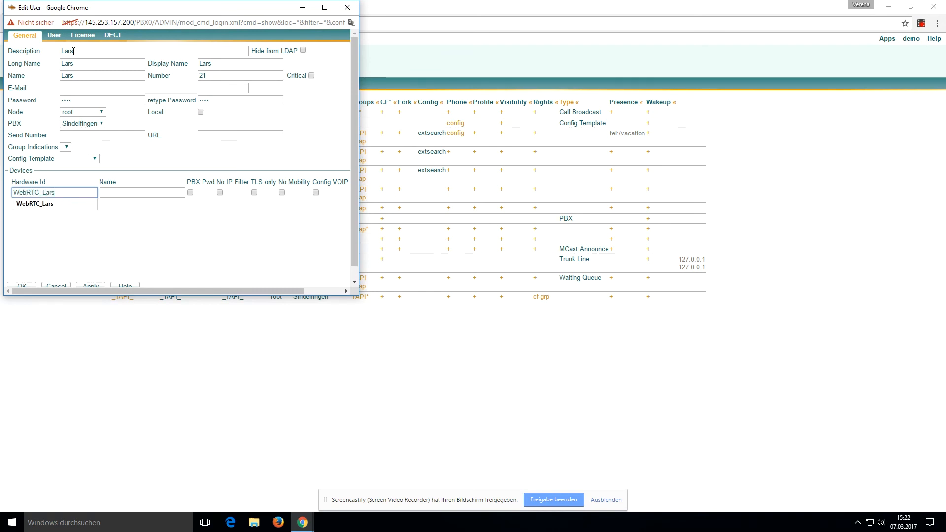
# - Add device WebRTC_Lars named WebRTC with Config VOIP enabled
pyautogui.press('Tab')
pyautogui.write('WebR')
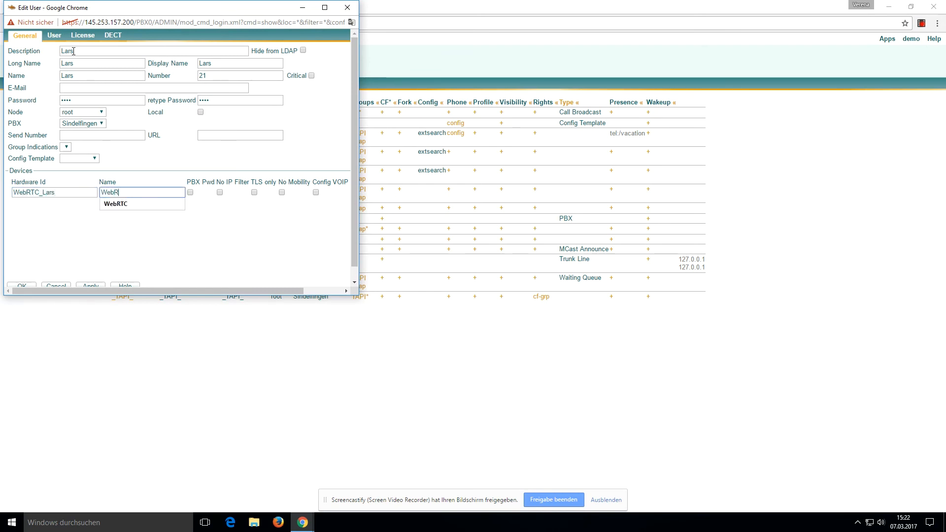
pyautogui.write('TC')
pyautogui.click(314, 191)
pyautogui.scroll(-1, 118, 262)
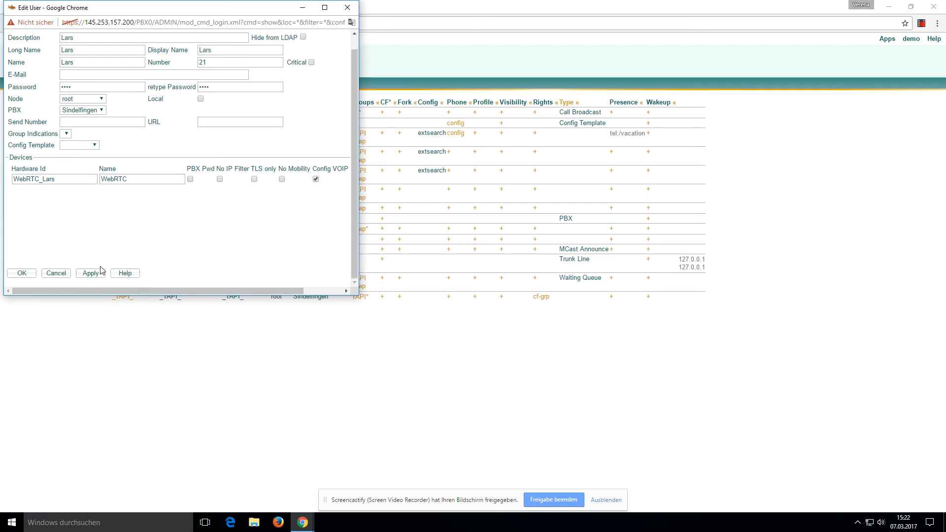
# - Apply Lars's settings, then grant him the UC license and apply it
pyautogui.click(90, 274)
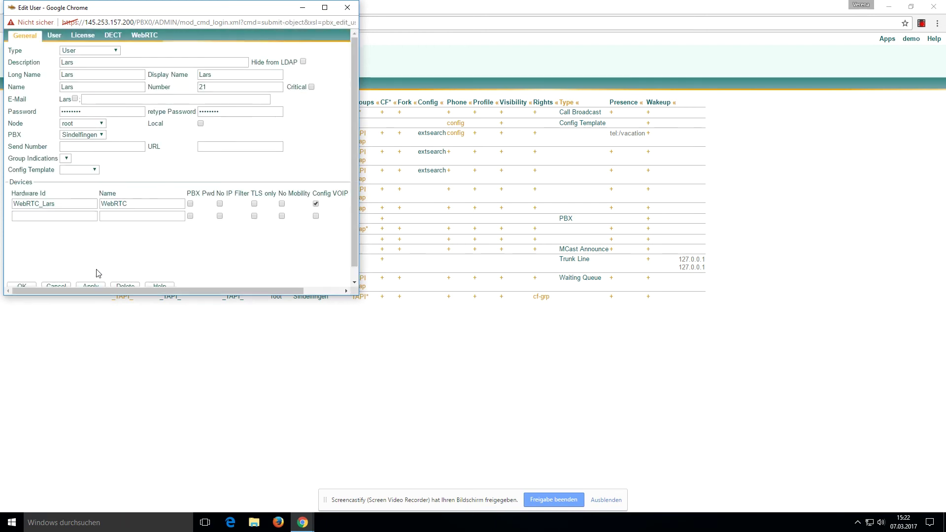
pyautogui.click(84, 35)
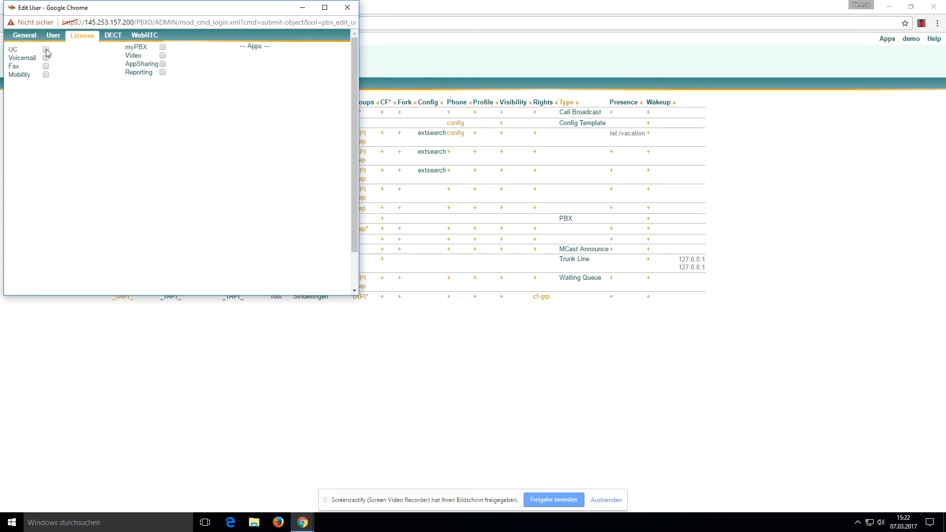
pyautogui.scroll(-3, 92, 222)
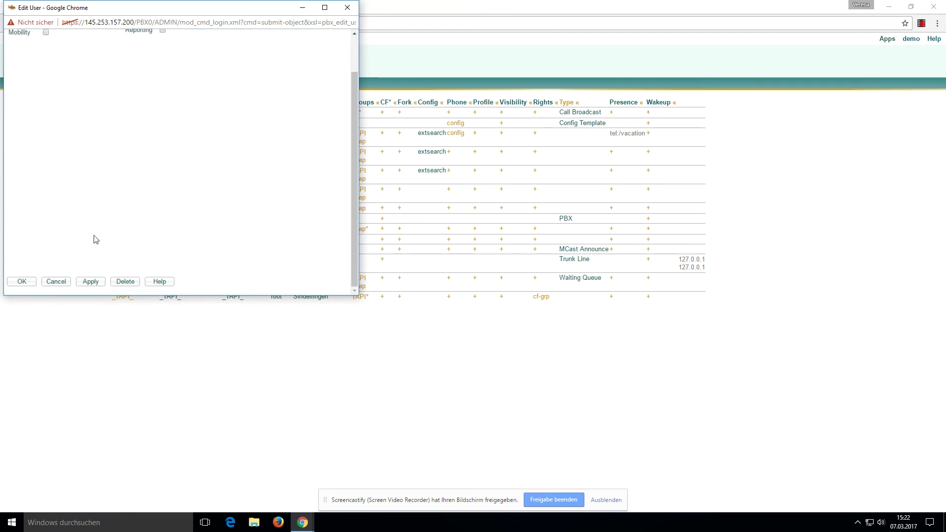
pyautogui.click(89, 281)
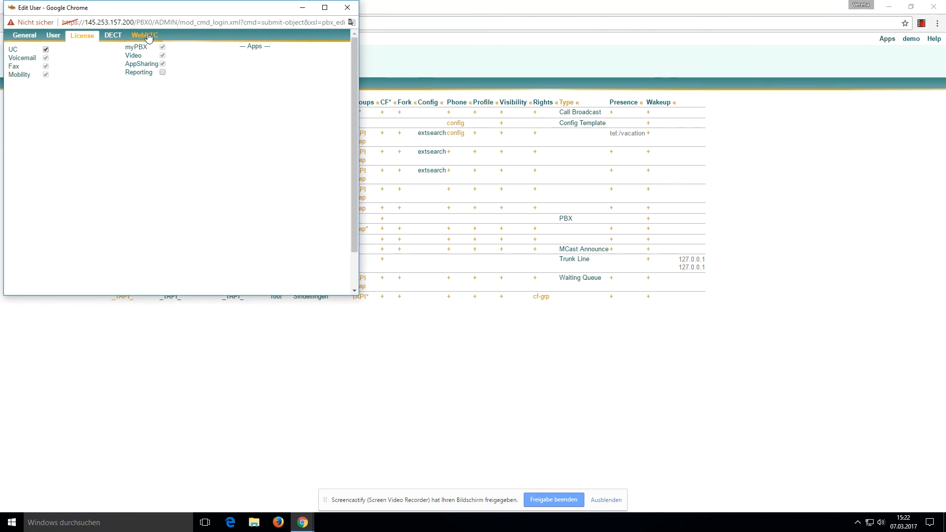
# - Set Lars's registration type to WebRTC and save the user record
pyautogui.click(149, 38)
pyautogui.click(75, 51)
pyautogui.click(40, 107)
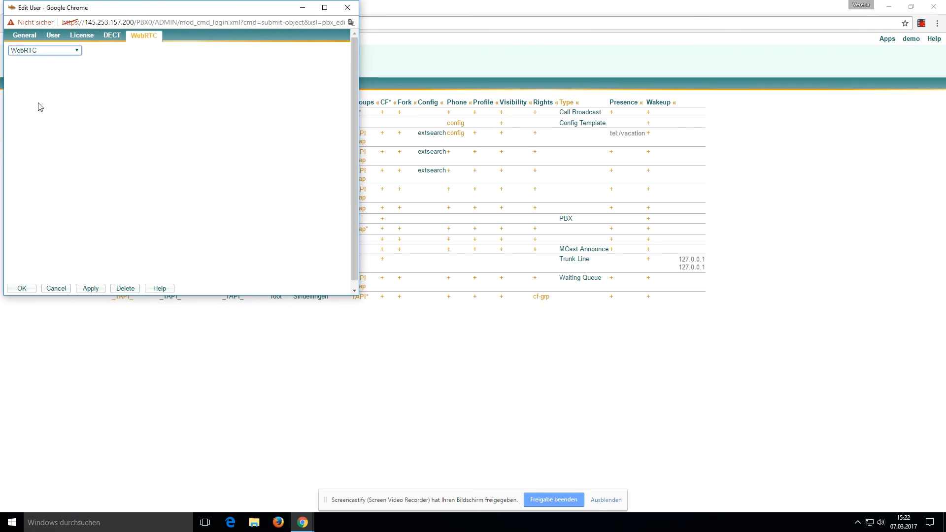
pyautogui.click(30, 288)
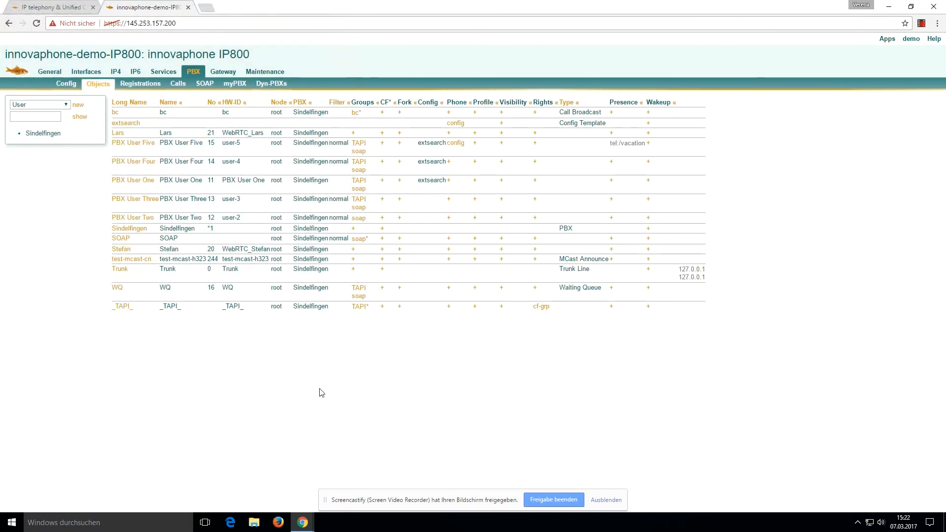